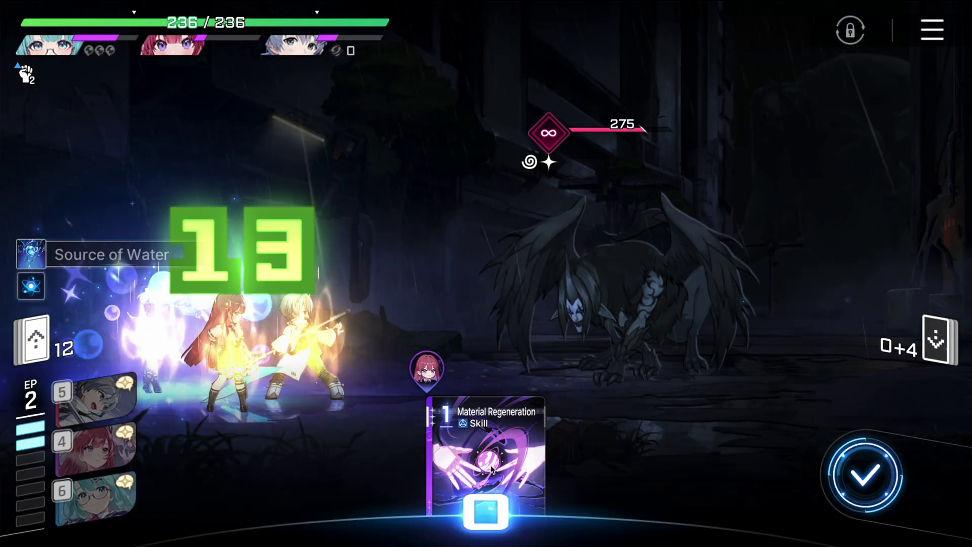
click(492, 470)
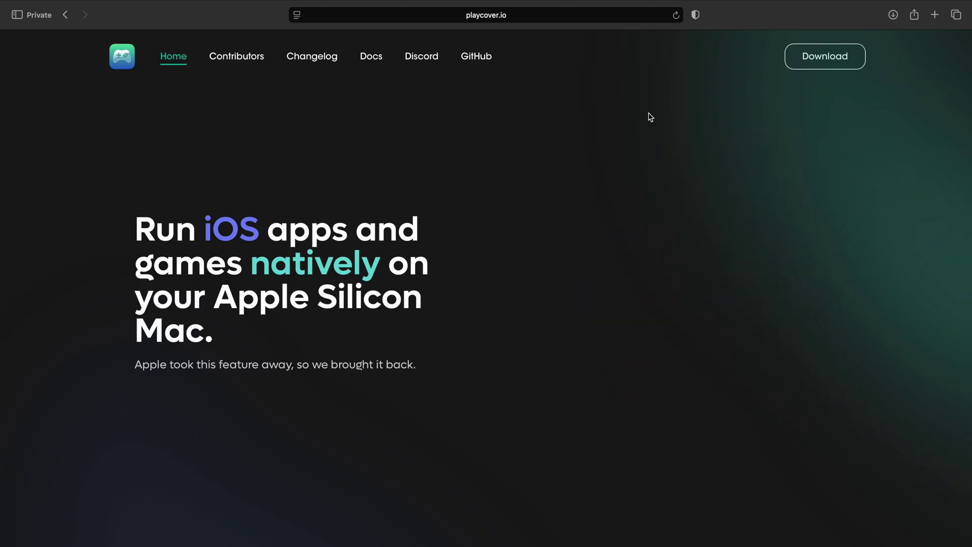
Download the latest PlayCover release, 3.1.0, from playcover.io and allow downloads from the site.
click(834, 56)
click(720, 248)
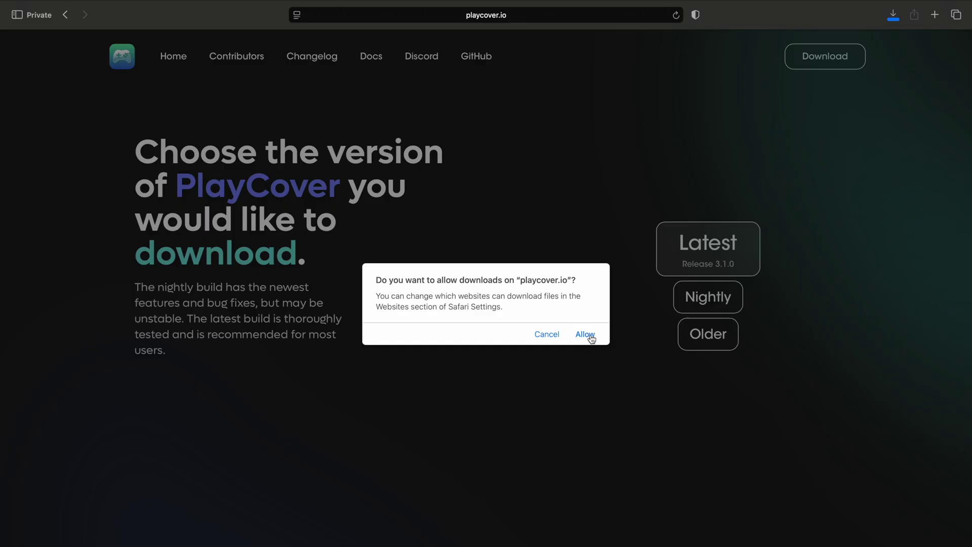
click(585, 333)
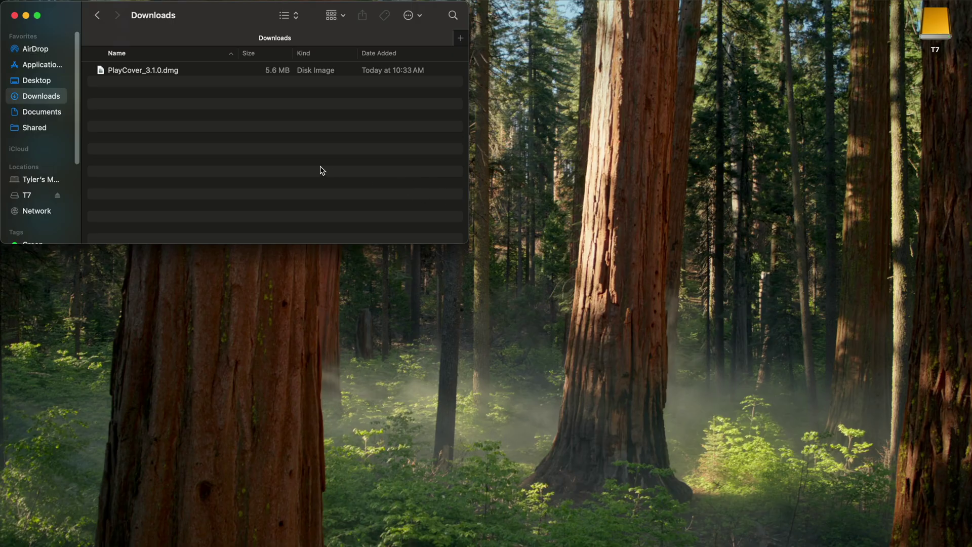
Open PlayCover_3.1.0.dmg from Downloads and copy PlayCover into the Applications folder.
double_click(151, 76)
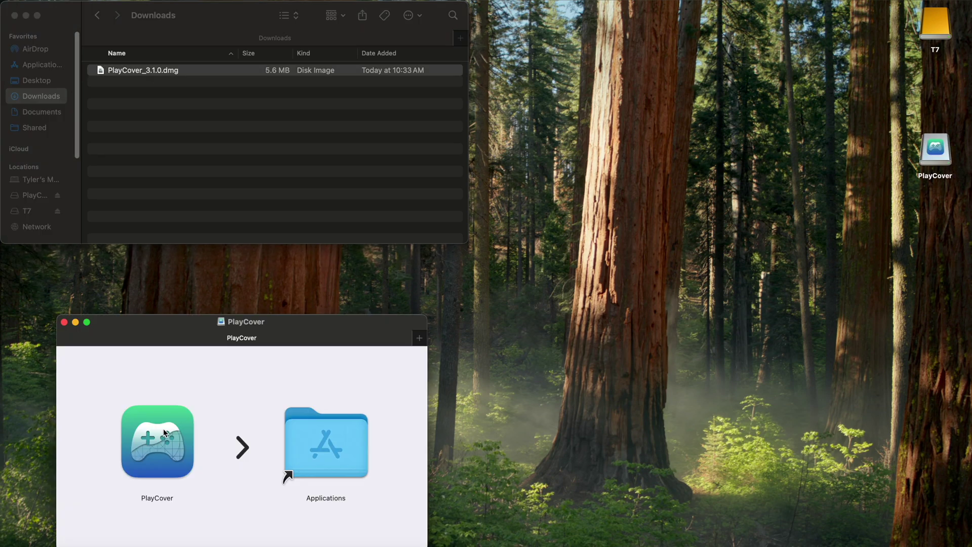
drag(162, 445, 315, 436)
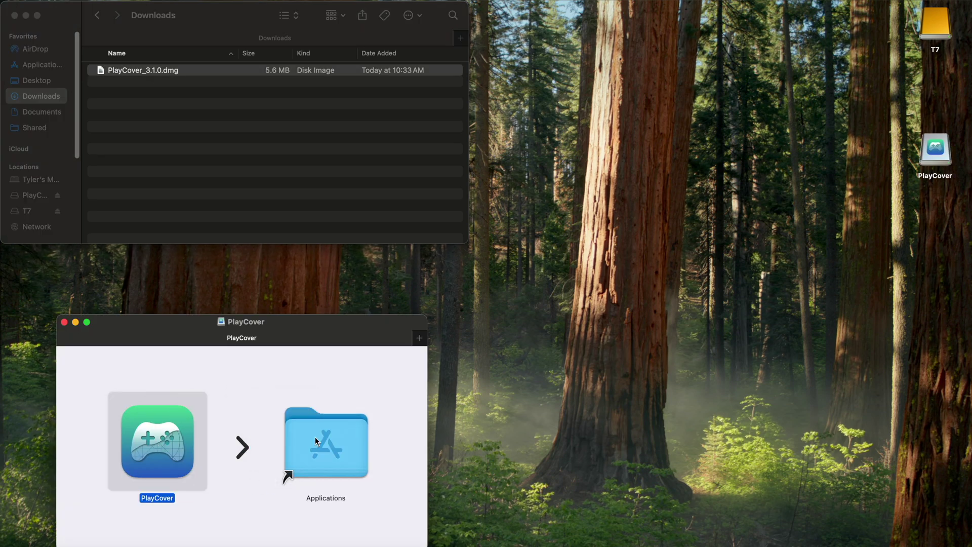
Launch PlayCover from the Applications folder and eject the mounted PlayCover disk image.
click(49, 67)
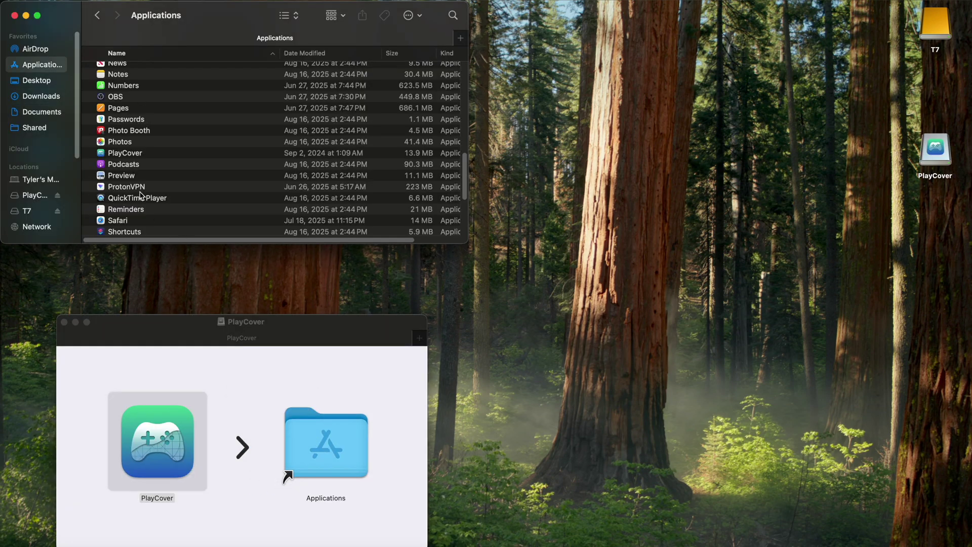
double_click(124, 153)
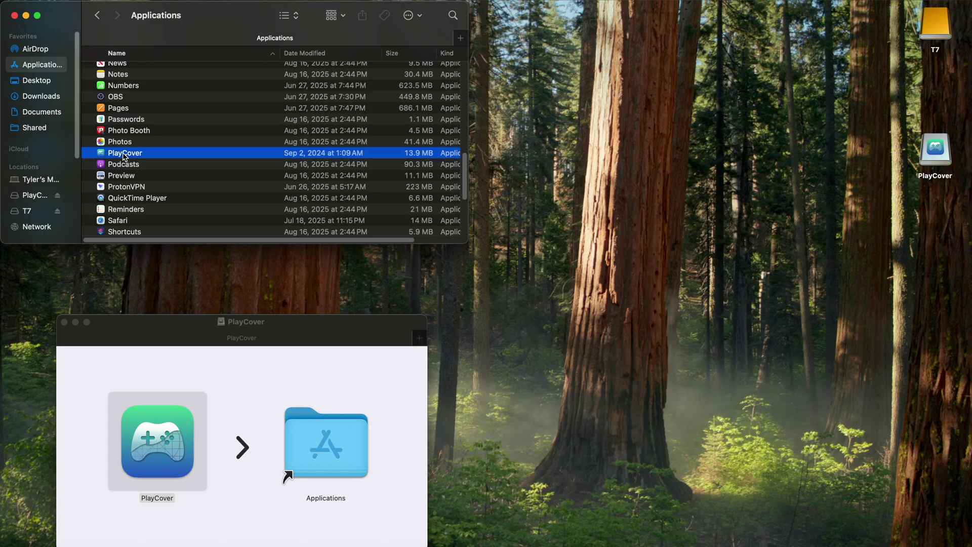
click(522, 236)
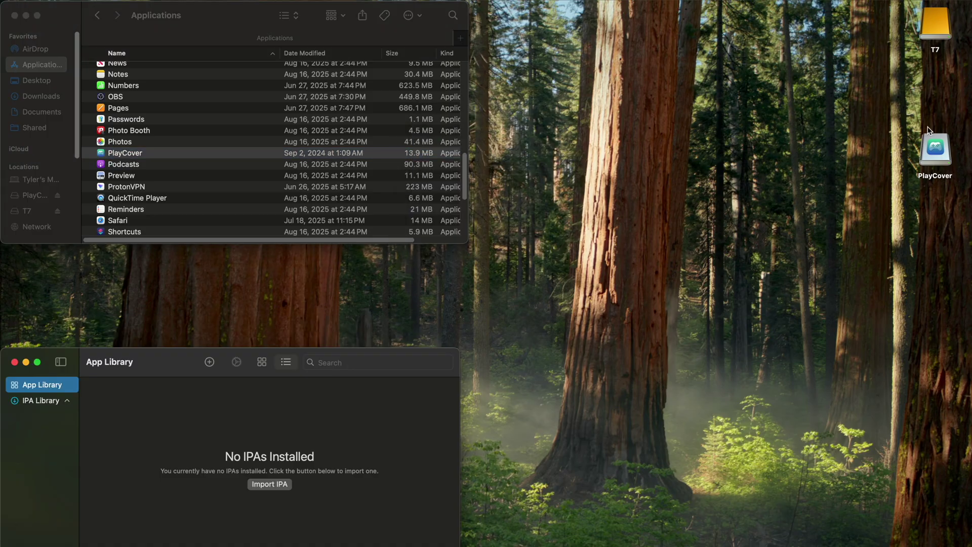
right_click(928, 152)
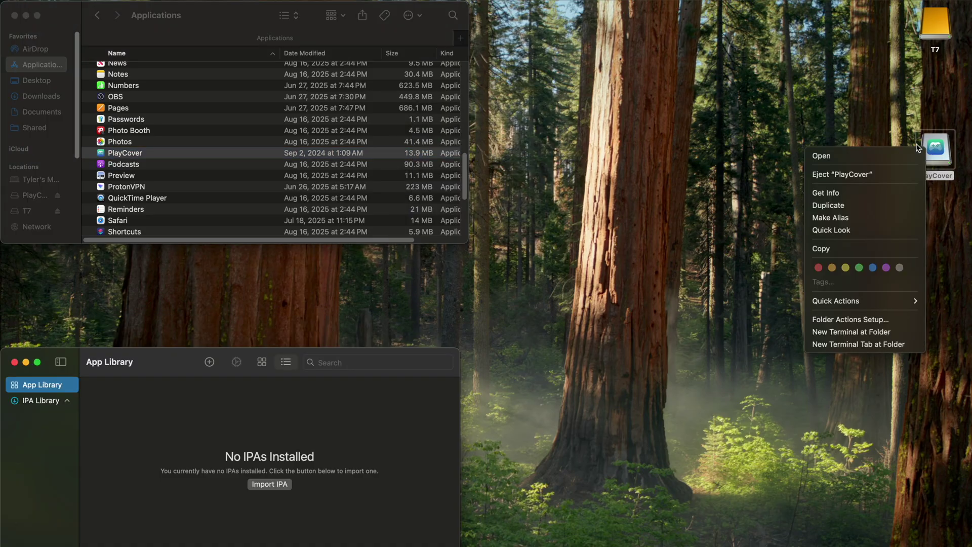
click(841, 178)
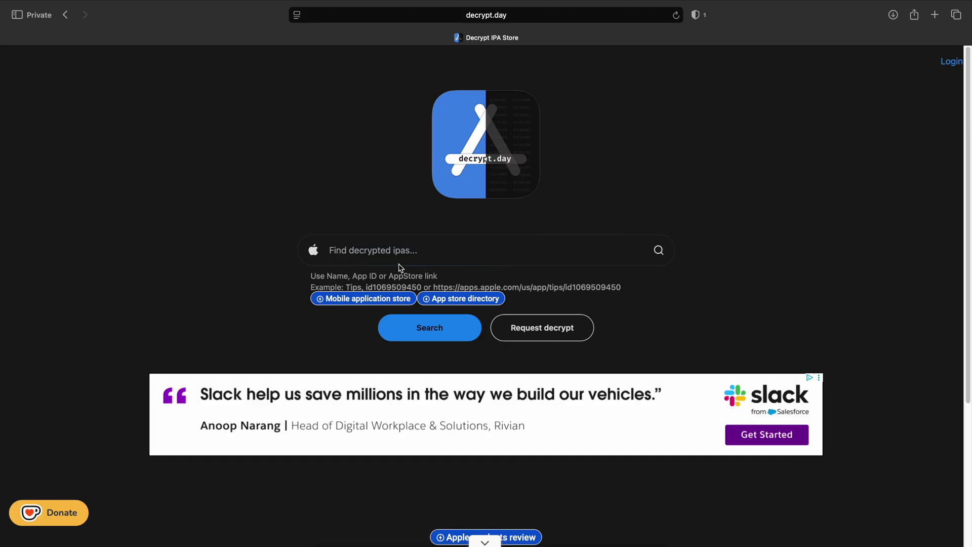
Search decrypt.day for "chaos zero nightmare" and open the Chaos Zero Nightmare page.
click(399, 249)
text(chaos zero nightmare)
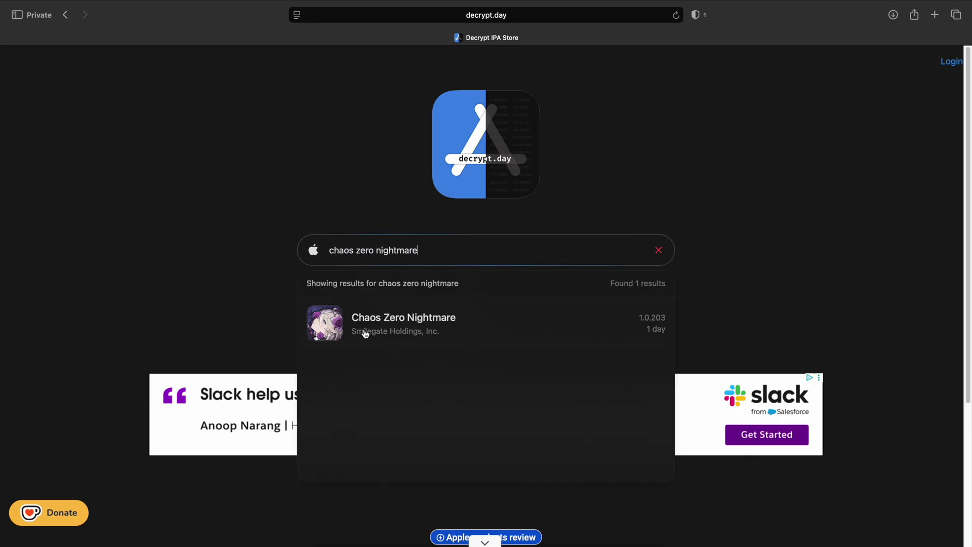
click(391, 326)
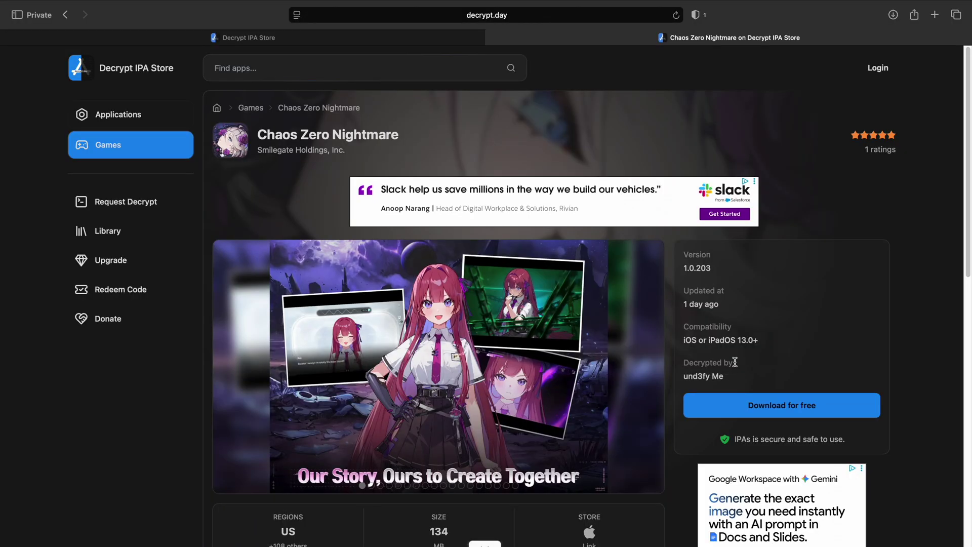
Download the Chaos Zero Nightmare 1.0.203 IPA through the free Download #2 link and return to the game's page.
click(802, 414)
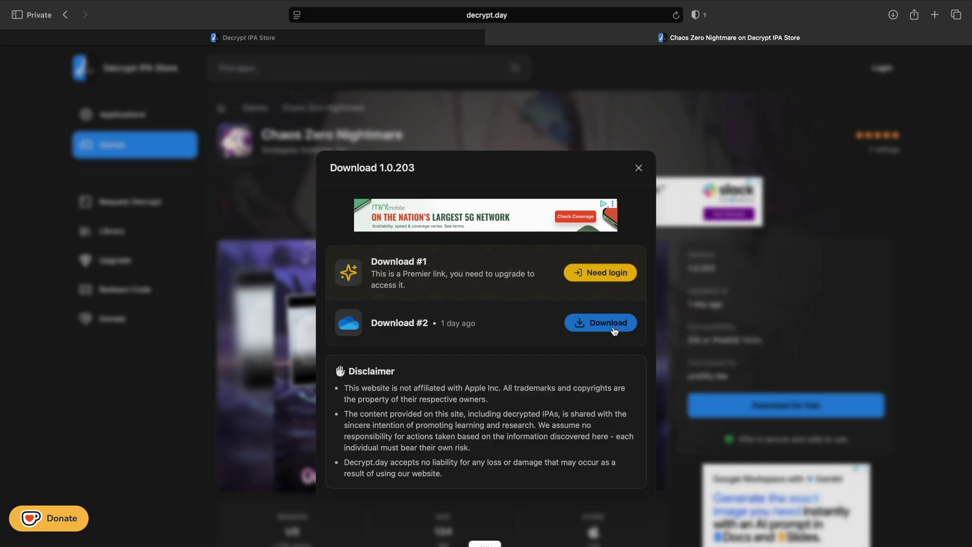
click(608, 324)
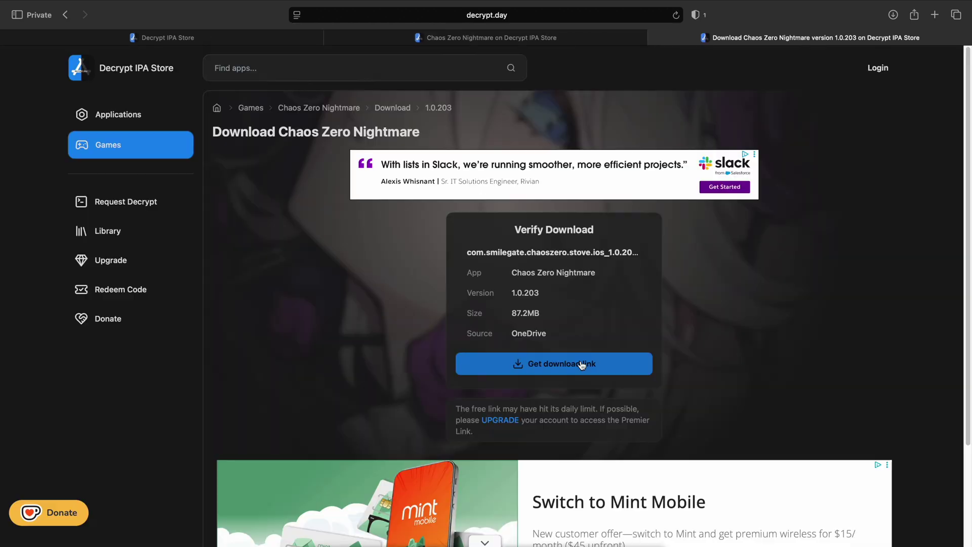
click(580, 365)
click(573, 368)
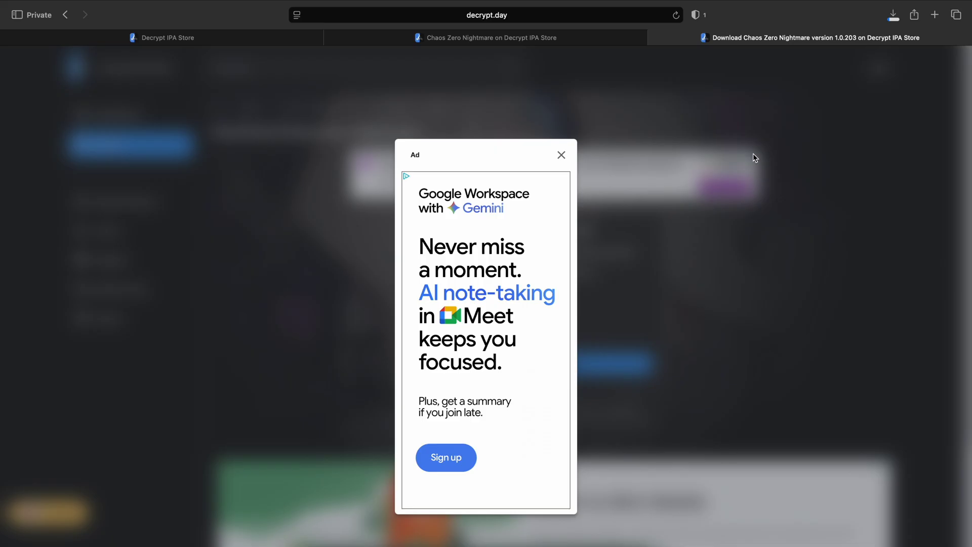
click(566, 40)
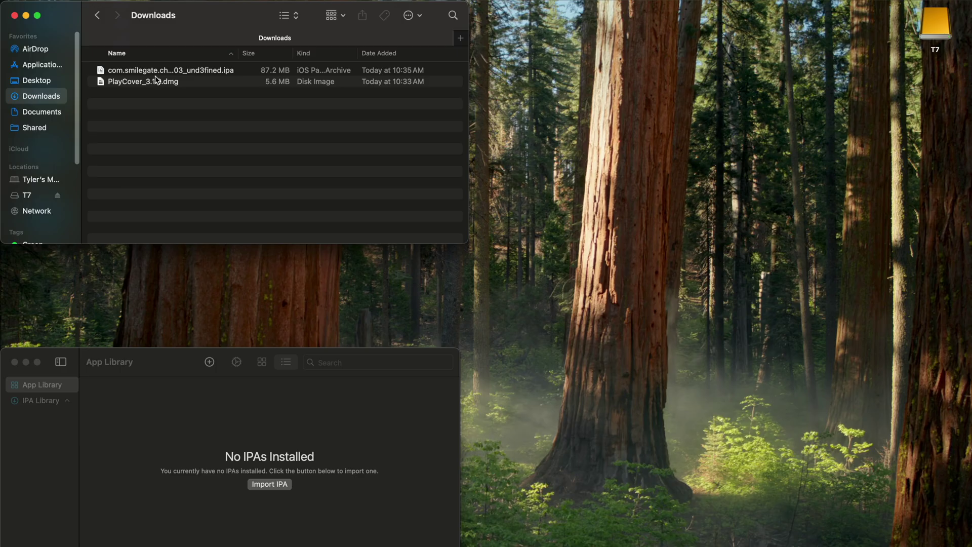
Import the downloaded com.smilegate IPA file from Downloads into PlayCover's App Library.
drag(148, 72, 232, 473)
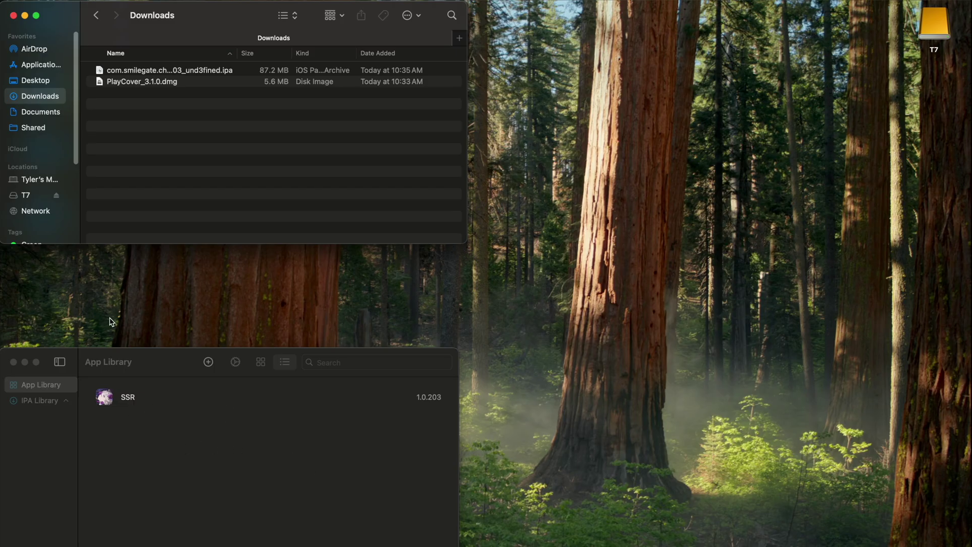
Check the version listed on the Chaos Zero Nightmare download page and review the options available for the installed SSR app.
key(ctrl+Right)
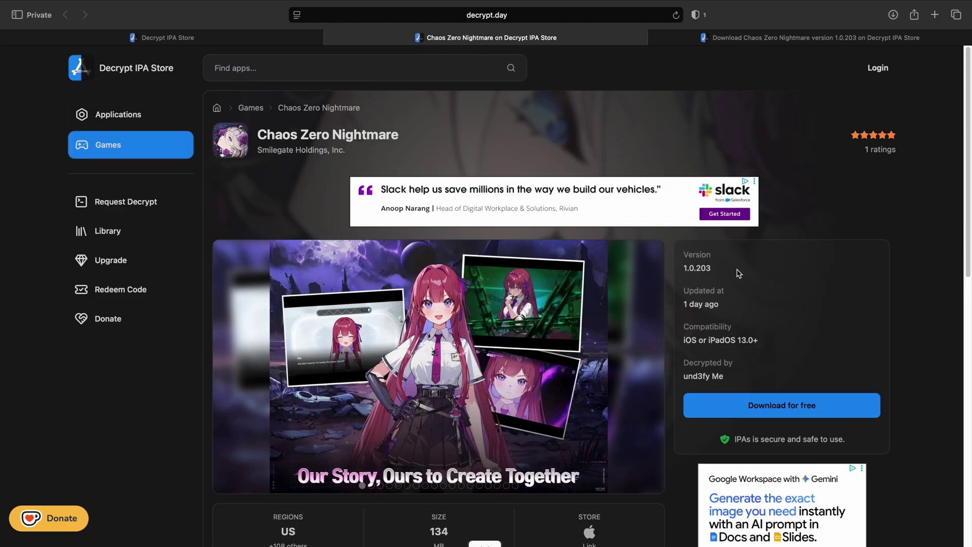
drag(726, 268, 681, 268)
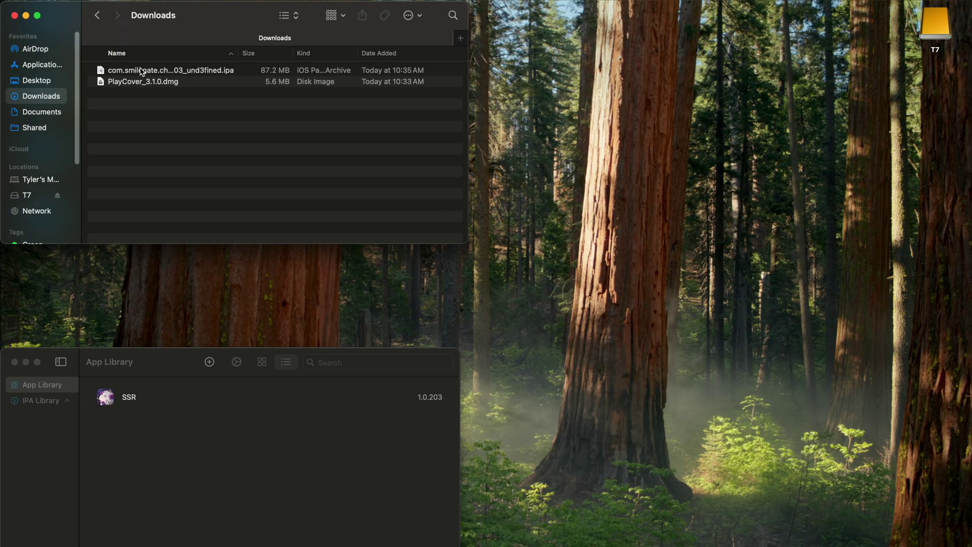
drag(141, 72, 183, 124)
right_click(136, 400)
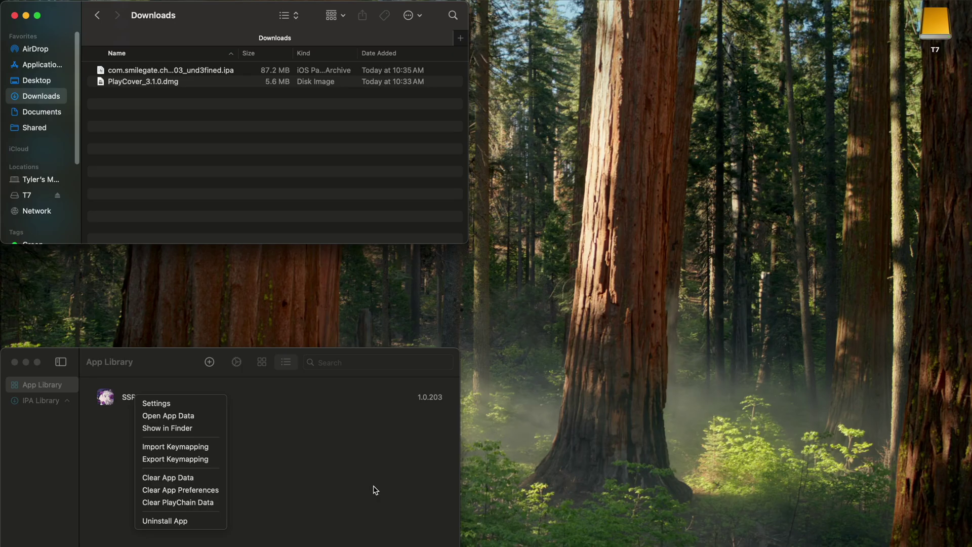
click(385, 491)
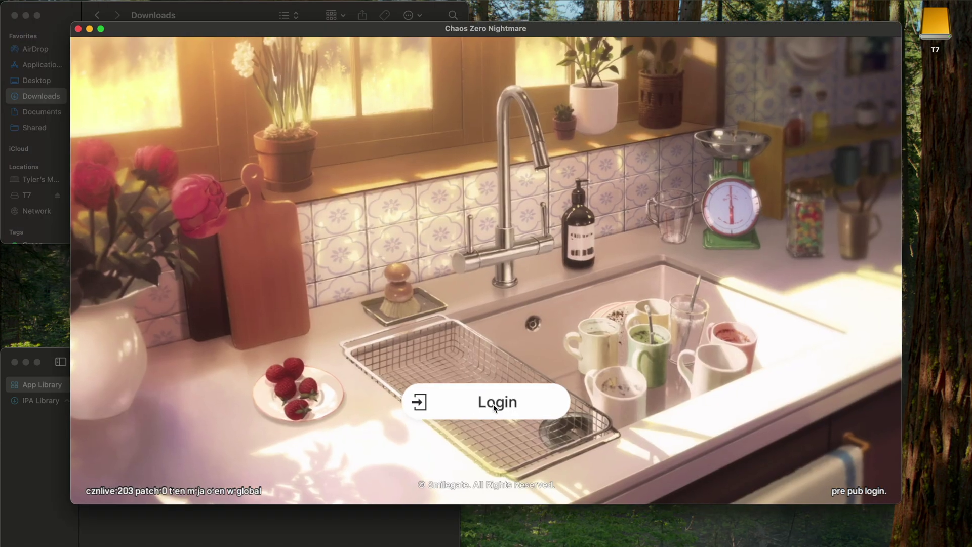
Sign in to Chaos Zero Nightmare as a guest and agree to the terms and conditions.
click(493, 403)
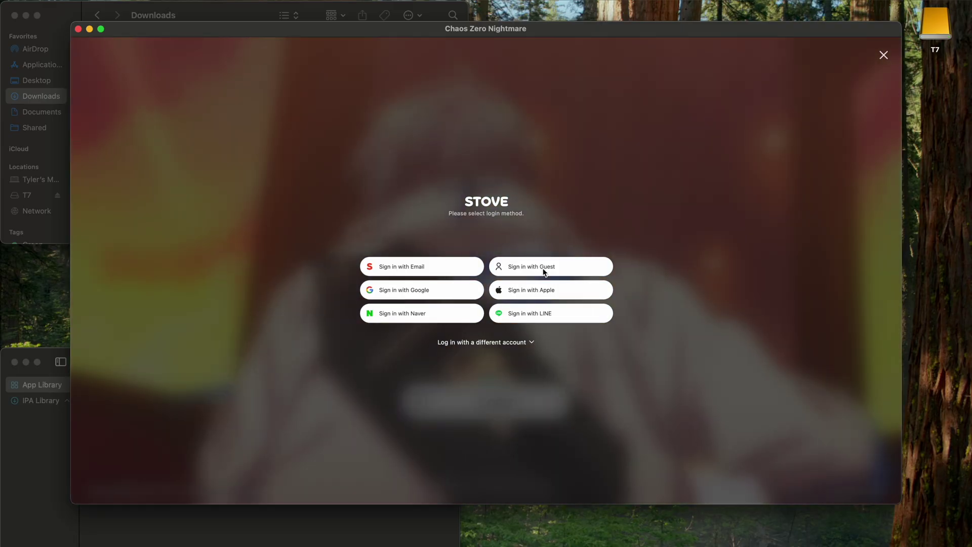
click(543, 269)
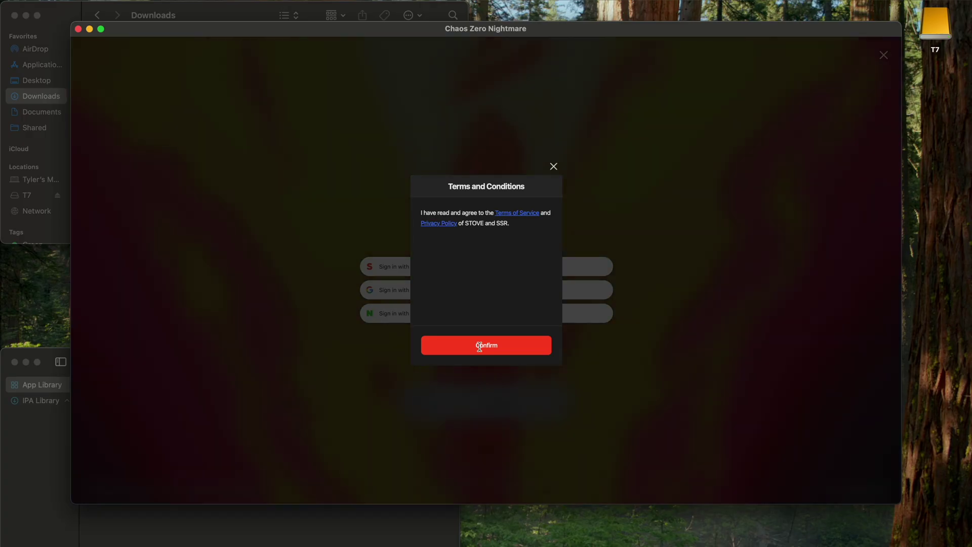
click(480, 346)
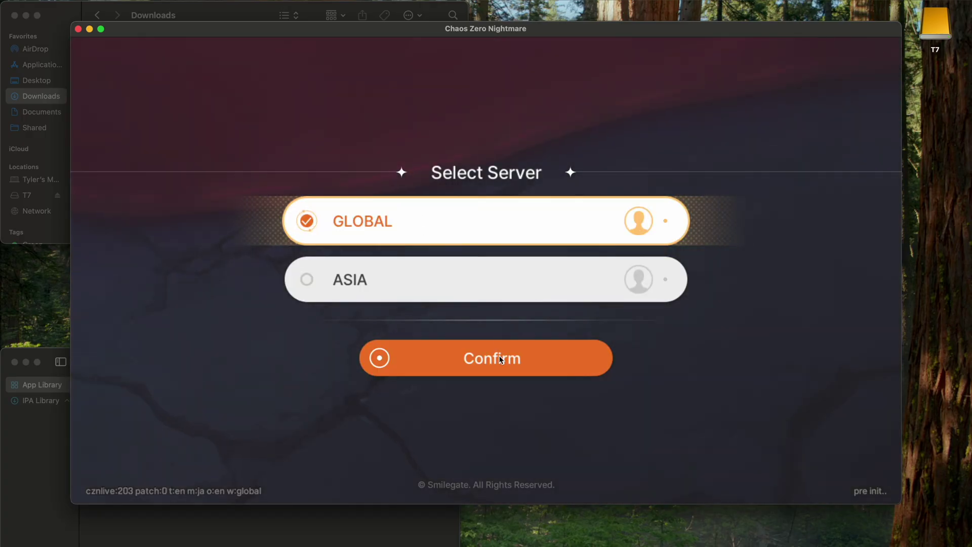
Choose the GLOBAL server and the Japanese voice for the game.
click(466, 224)
click(464, 224)
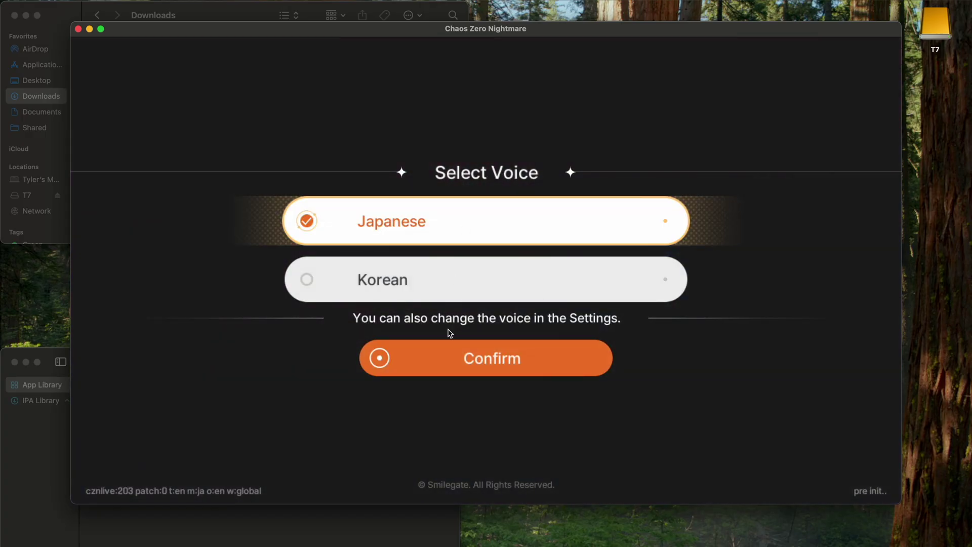
click(458, 360)
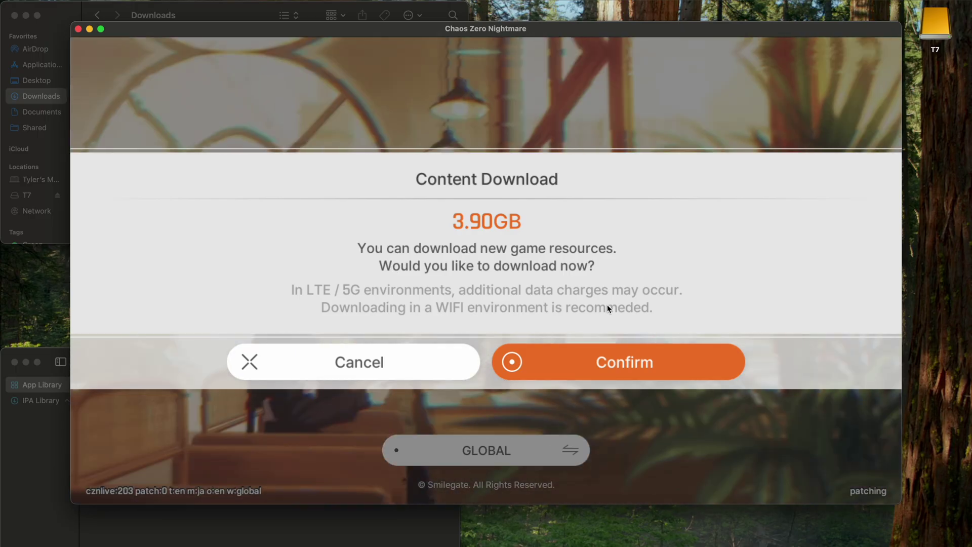
Download the new game resources and start the game from the title screen.
click(623, 369)
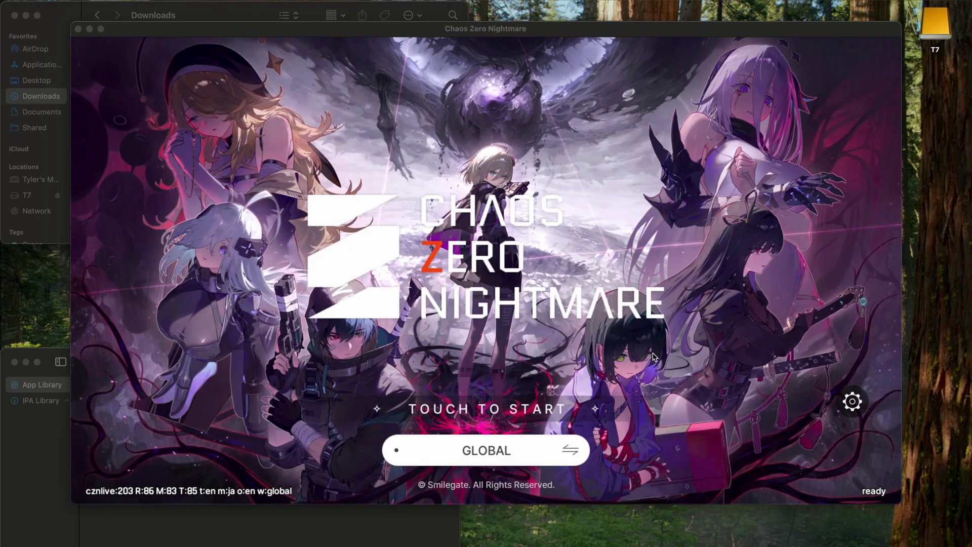
click(493, 414)
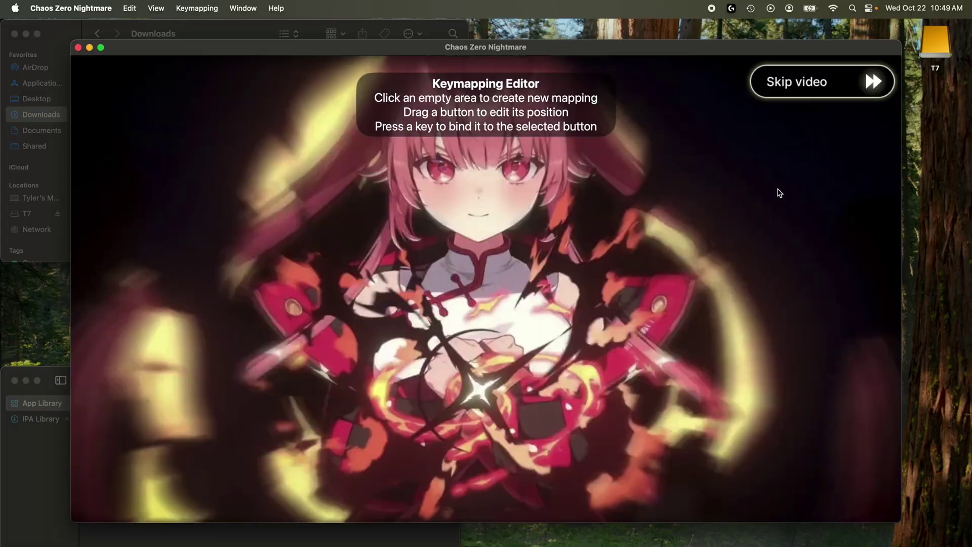
Create a button mapping in the keymapping editor, bind it to Space, and place it over the Skip video control.
click(779, 193)
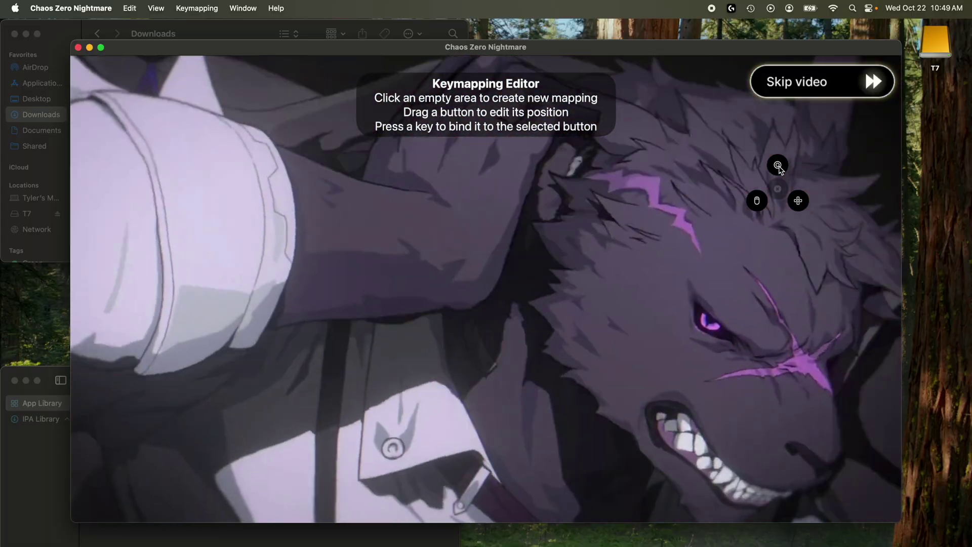
click(774, 196)
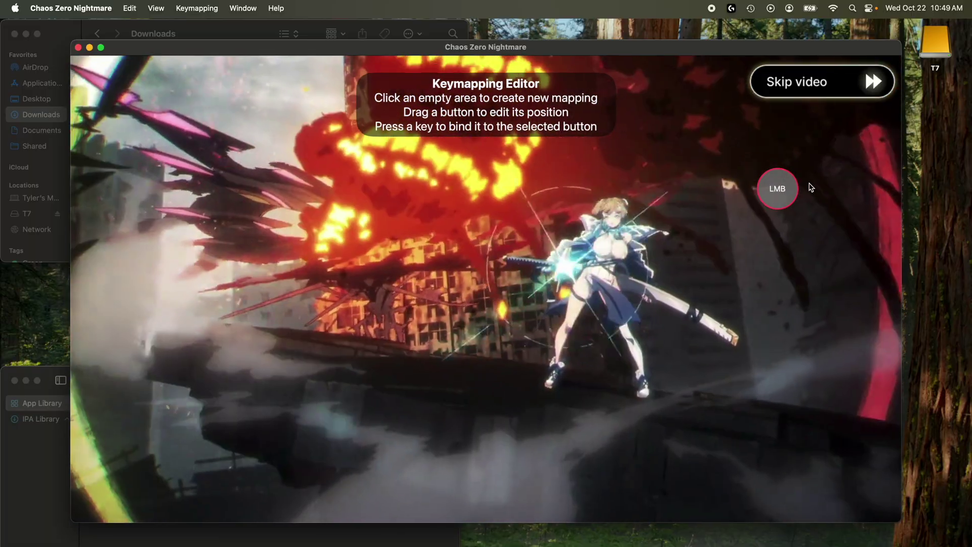
key(y)
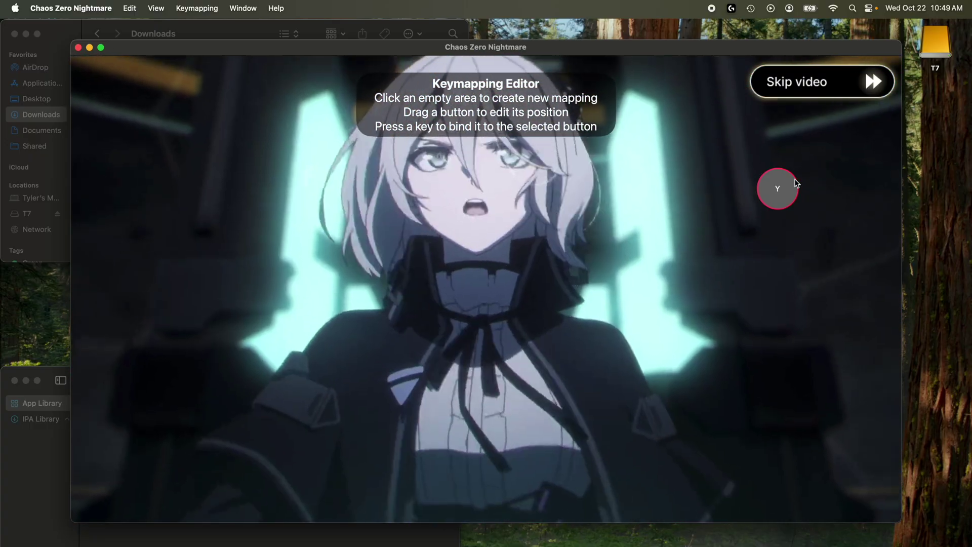
key(n)
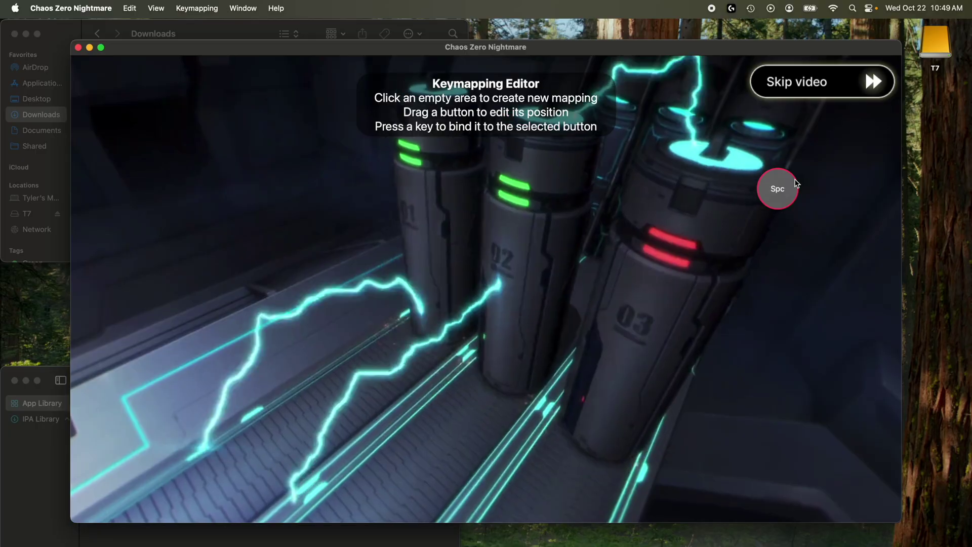
key(g)
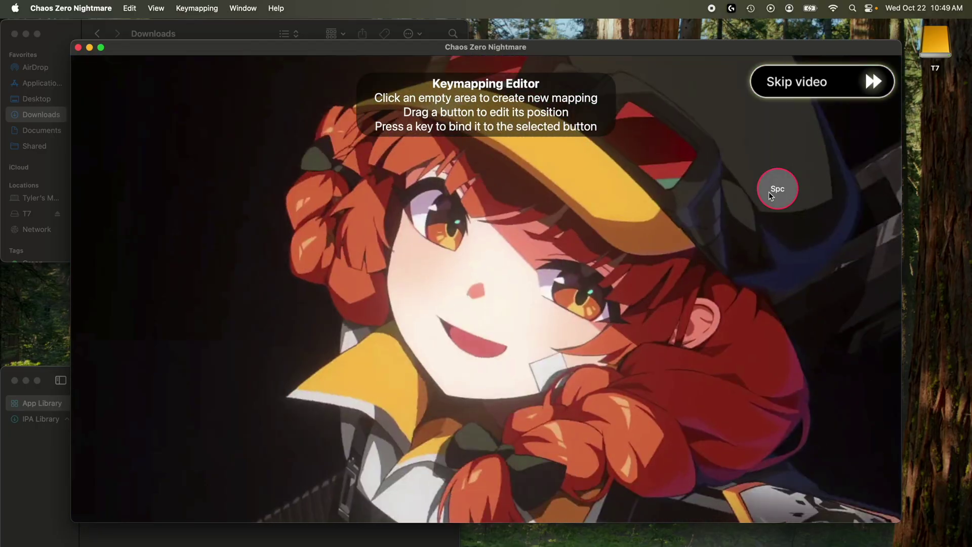
drag(769, 191, 834, 87)
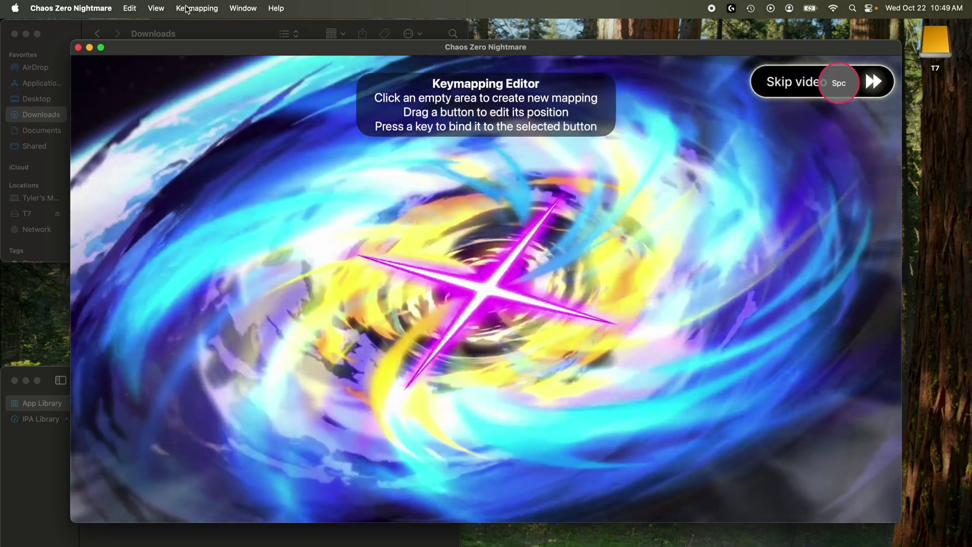
Close the keymapping editor to save the keymap, and test the mapped key on the video's skip control.
click(197, 8)
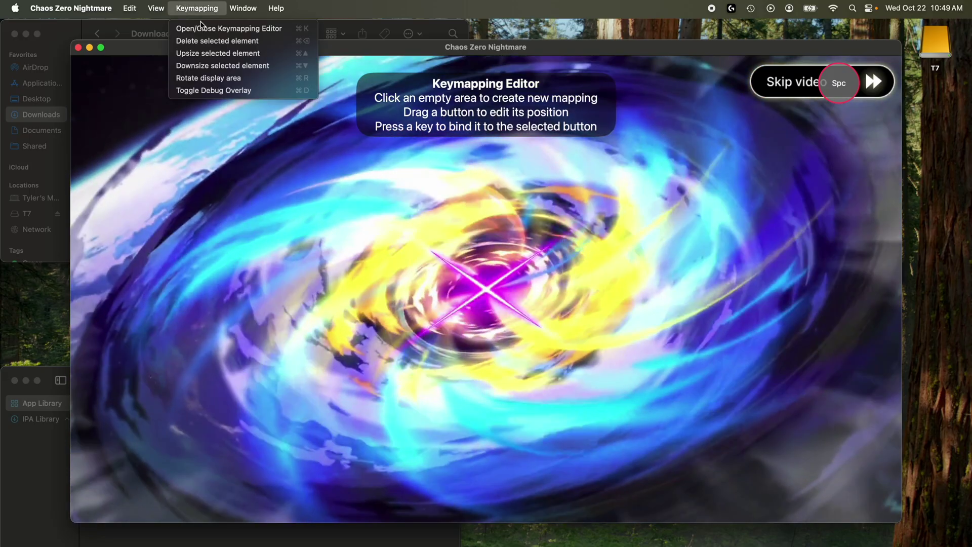
click(212, 28)
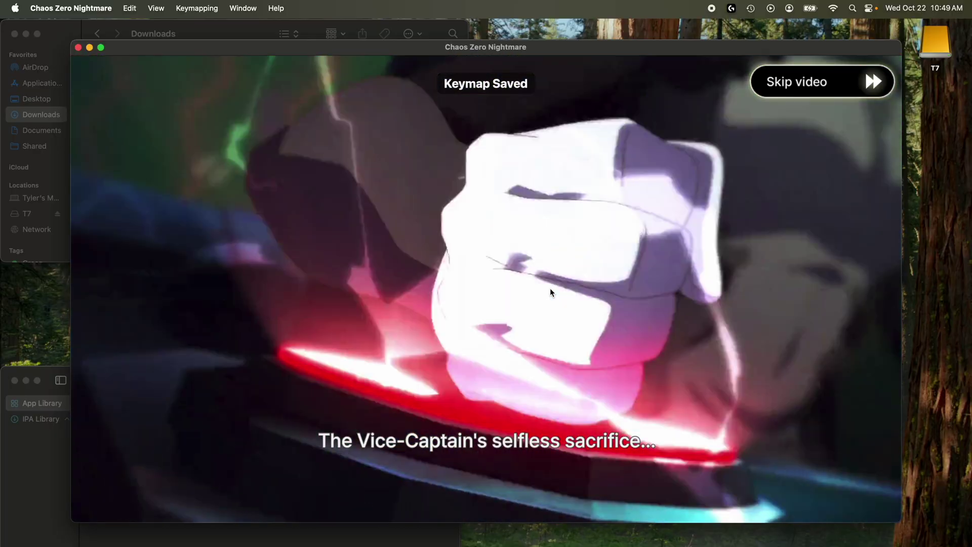
key(Escape)
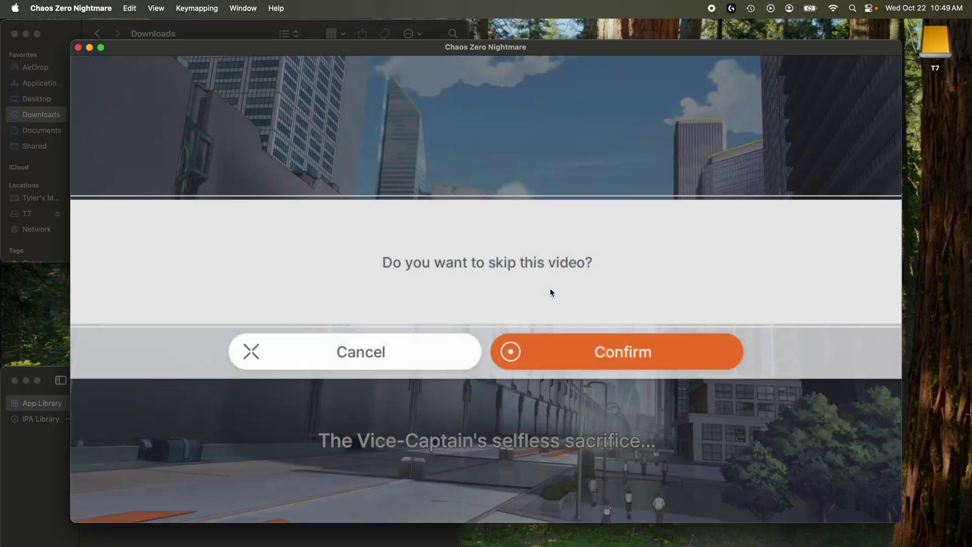